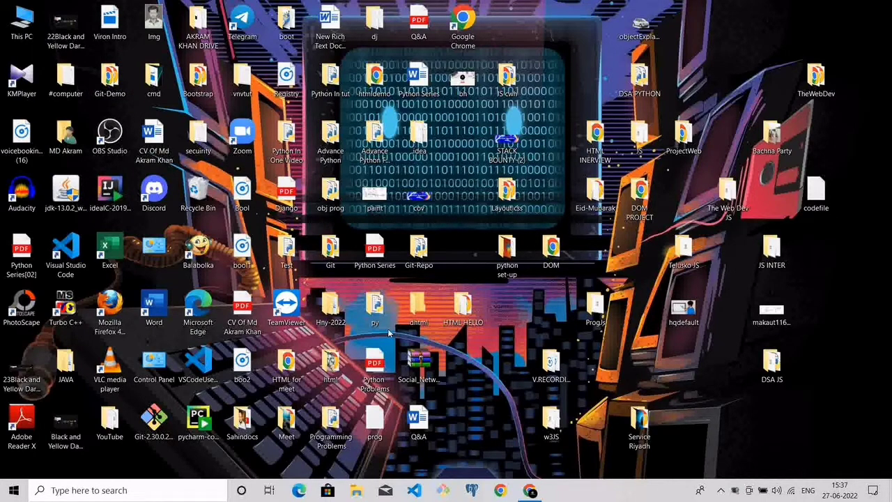
Open the browser, search Google for "download python" and open the Python.org downloads page
{"action": "left_click", "coordinate": [529, 490]}
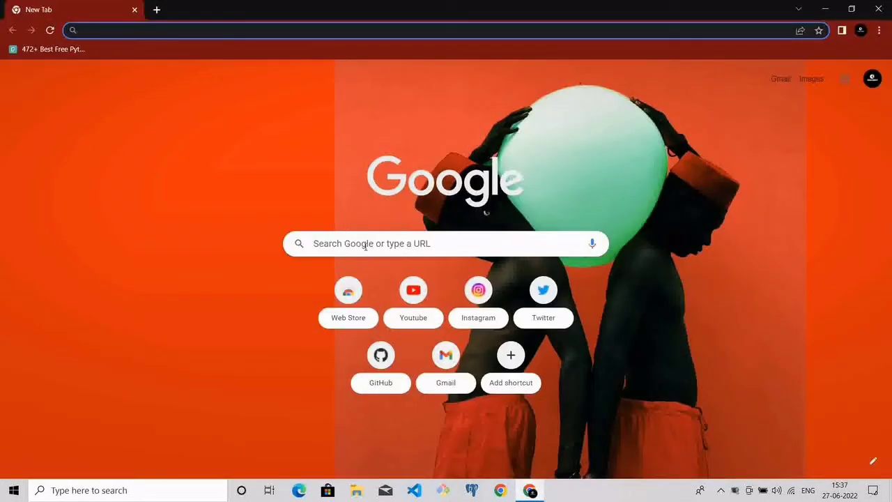
{"action": "left_click", "coordinate": [365, 245]}
{"action": "type", "text": "downloa"}
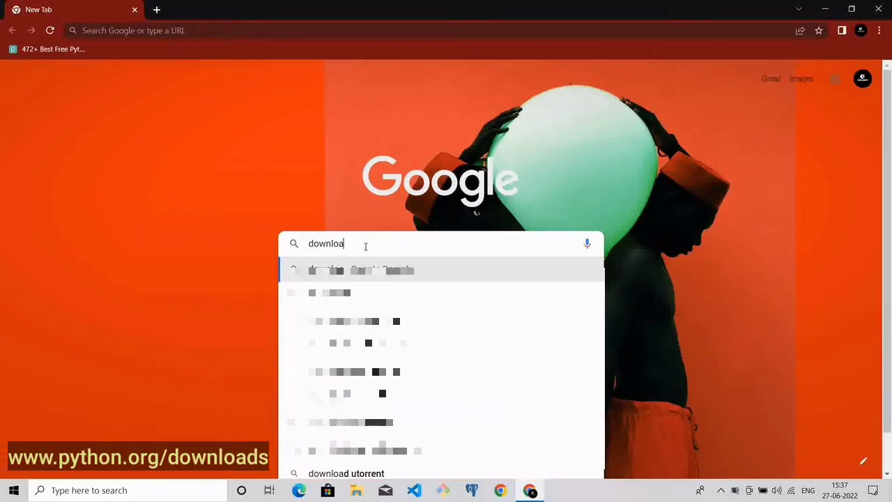
{"action": "type", "text": "d python"}
{"action": "key", "text": "Return"}
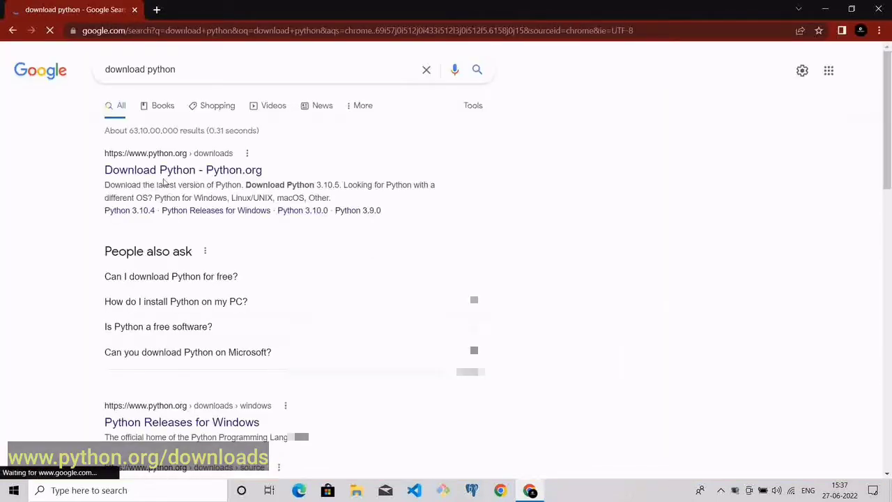
{"action": "left_click", "coordinate": [164, 171]}
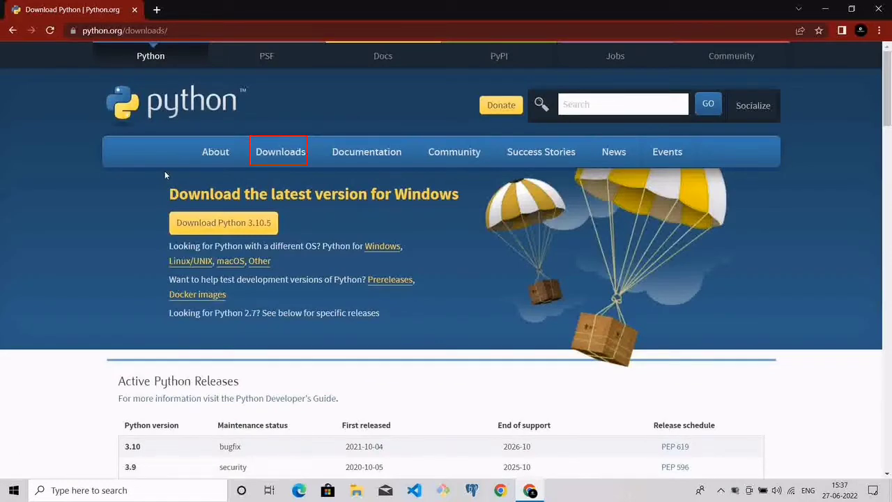
Download the Python 3.10.5 installer for Windows and open the downloaded file
{"action": "mouse_move", "coordinate": [283, 163]}
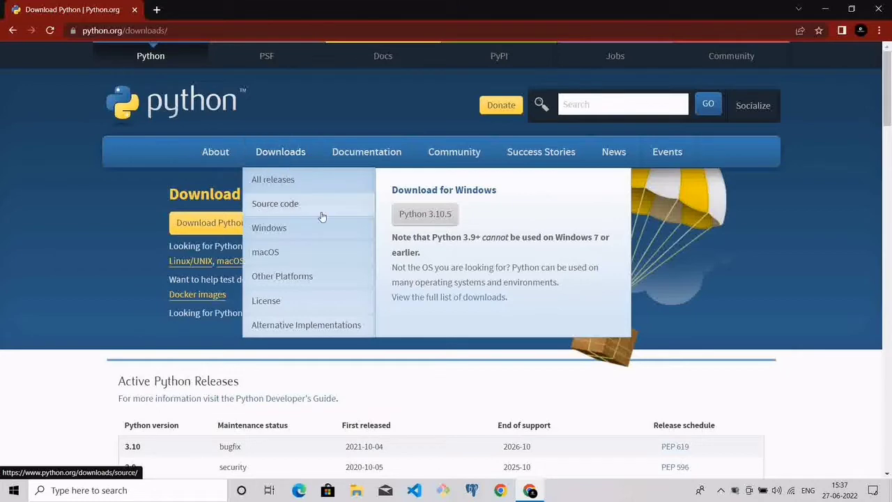
{"action": "left_click", "coordinate": [419, 218]}
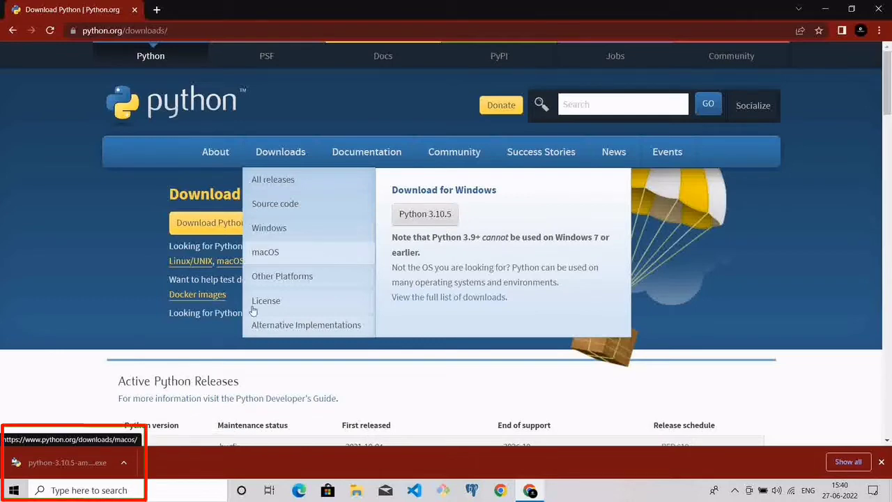
{"action": "left_click", "coordinate": [125, 459]}
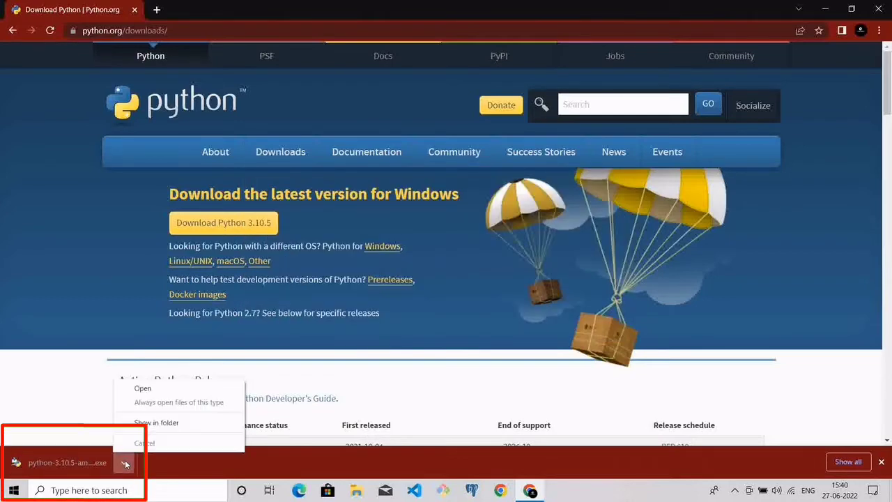
{"action": "left_click", "coordinate": [144, 389]}
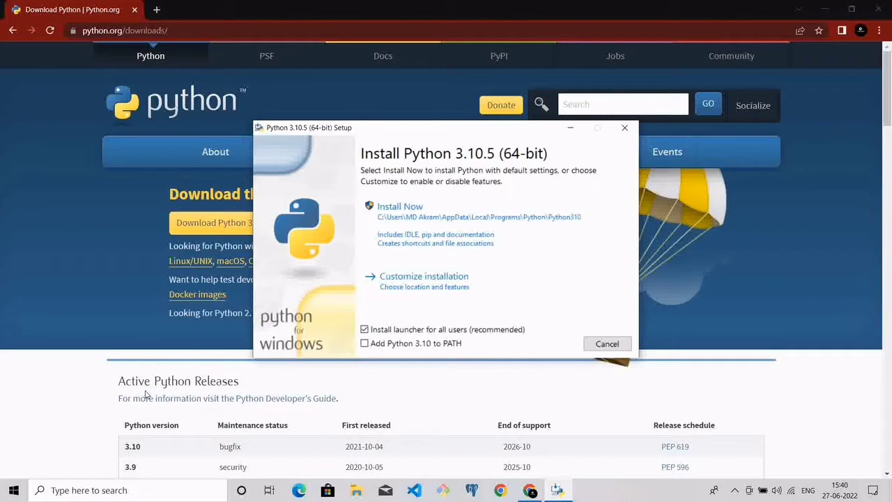
Enable adding Python 3.10 to PATH and choose the customized installation
{"action": "left_click", "coordinate": [365, 330]}
{"action": "left_click", "coordinate": [365, 330]}
{"action": "left_click", "coordinate": [364, 343]}
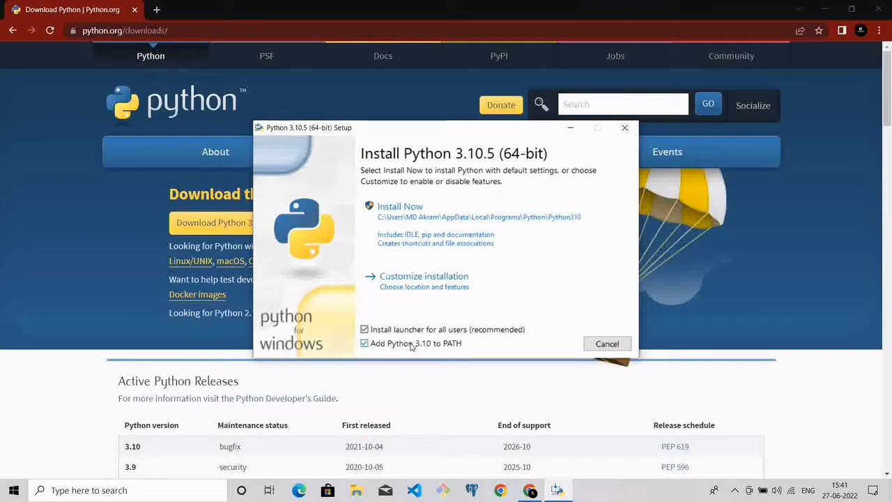
{"action": "left_click", "coordinate": [396, 286]}
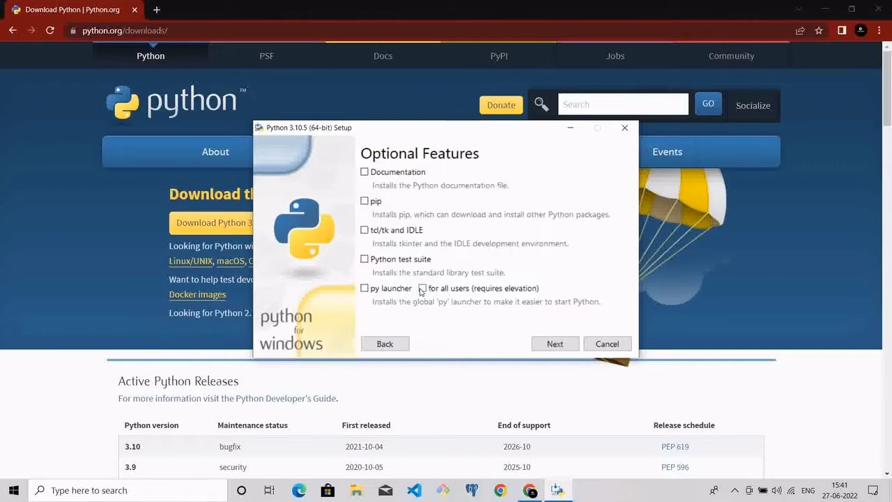
Select the pip, Documentation and py launcher for all users optional features and continue
{"action": "left_click", "coordinate": [364, 201]}
{"action": "left_click", "coordinate": [364, 172]}
{"action": "left_click", "coordinate": [363, 289]}
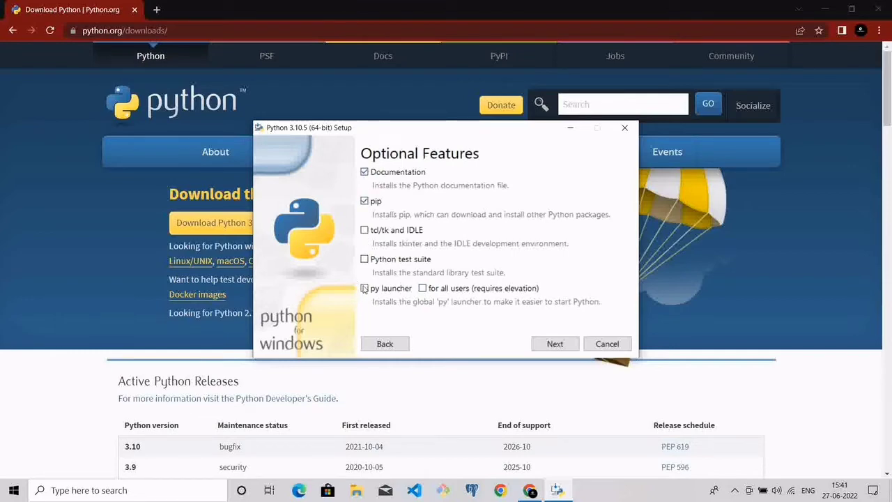
{"action": "left_click", "coordinate": [425, 289]}
{"action": "left_click", "coordinate": [557, 344]}
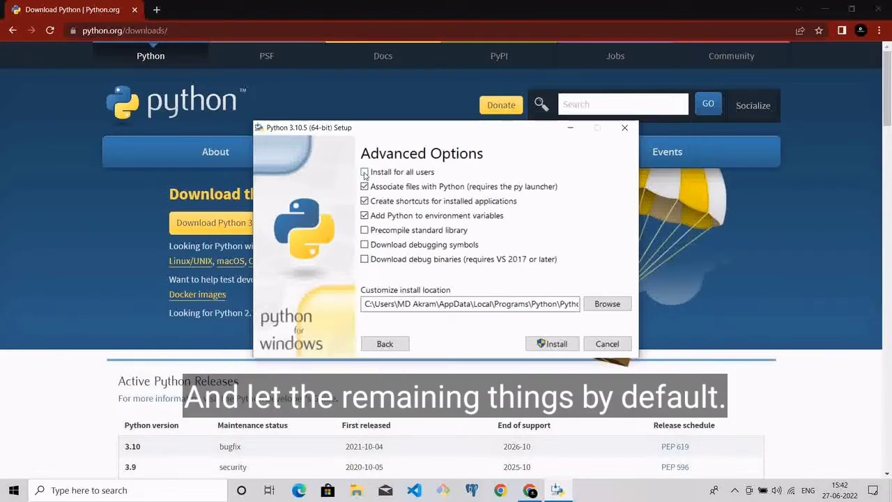
Enable Install for all users, run the Python installation and close the setup when it finishes
{"action": "left_click", "coordinate": [364, 172]}
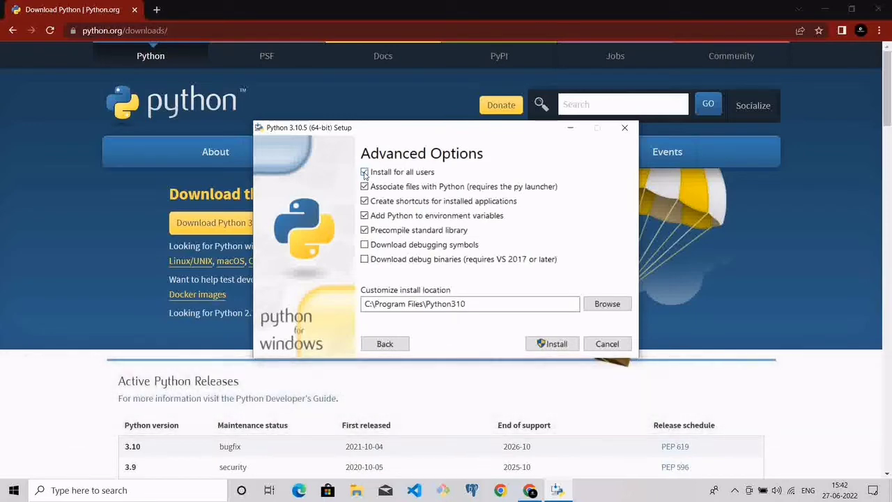
{"action": "left_click", "coordinate": [547, 344]}
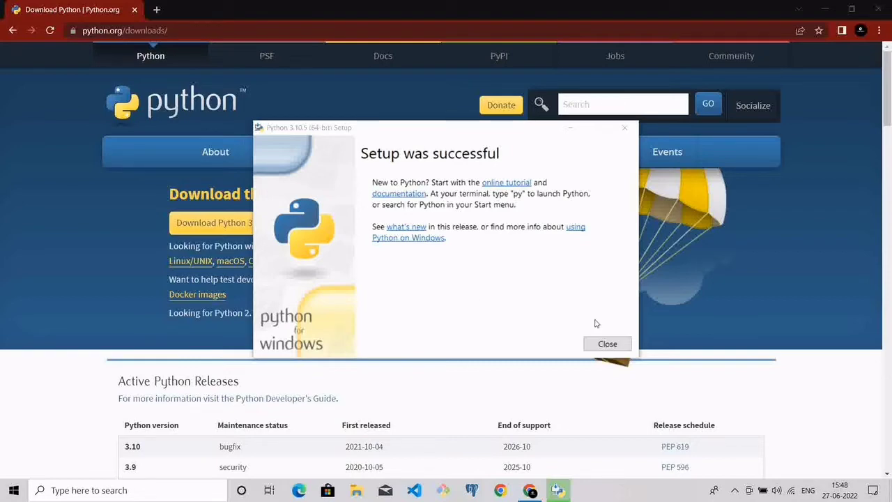
{"action": "left_click", "coordinate": [607, 344]}
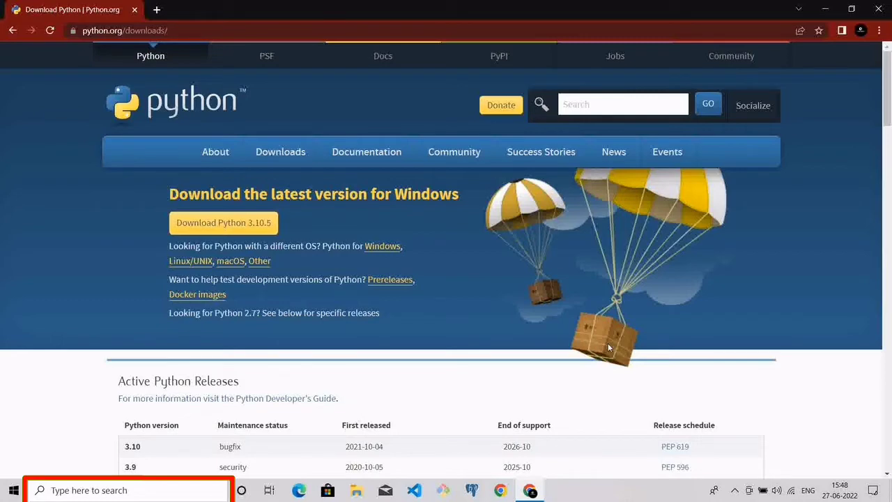
Open Command Prompt from the Windows search and start the python interpreter to verify the installation
{"action": "left_click", "coordinate": [60, 490]}
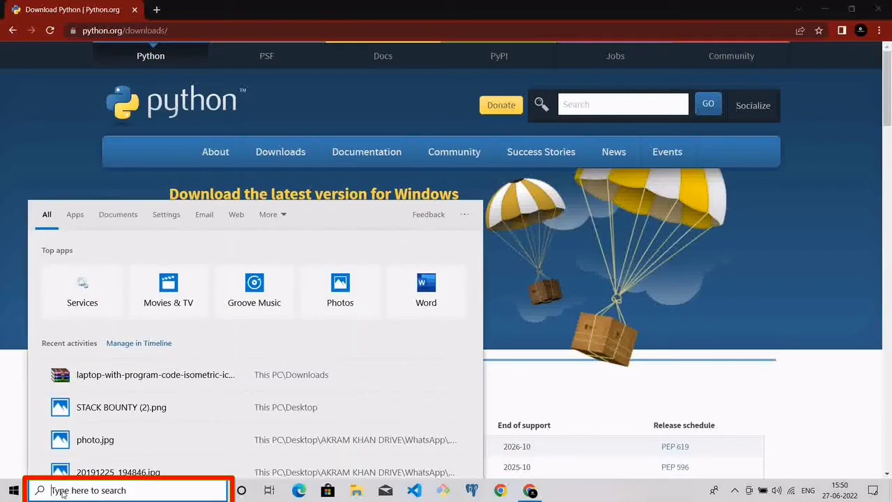
{"action": "type", "text": "cmd"}
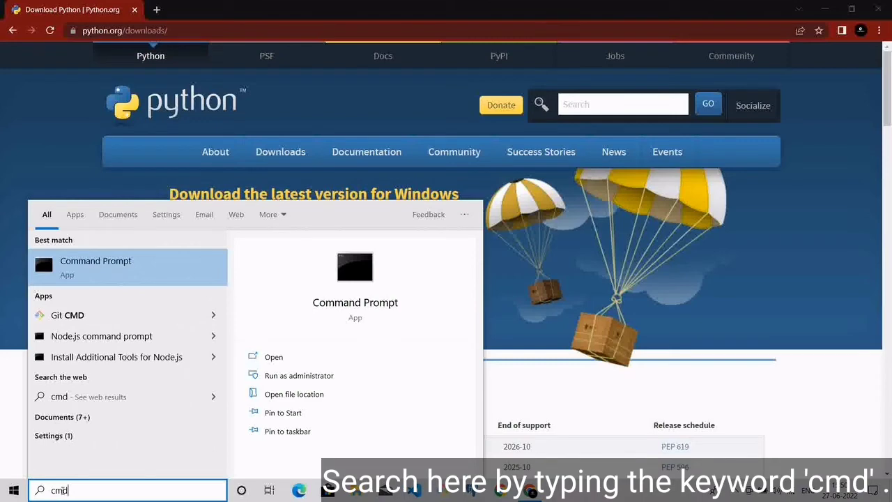
{"action": "key", "text": "Return"}
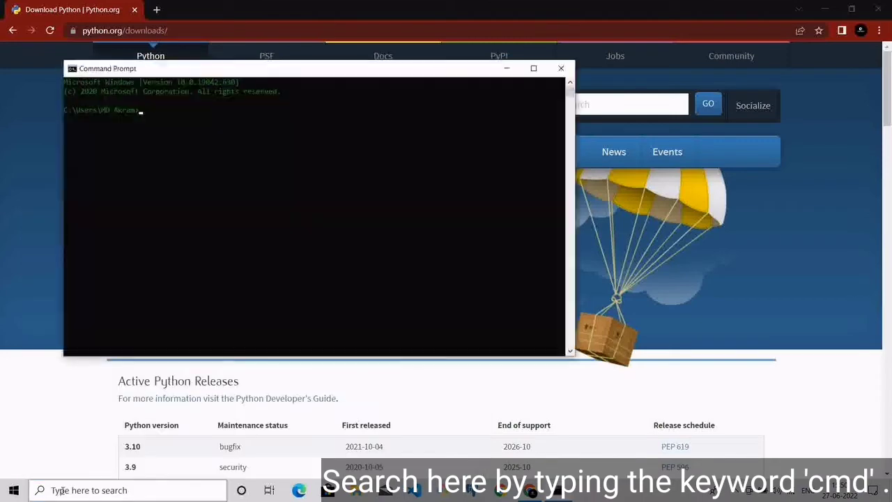
{"action": "scroll", "coordinate": [203, 135], "scroll_direction": "up", "scroll_amount": 3, "text": "ctrl"}
{"action": "type", "text": "py"}
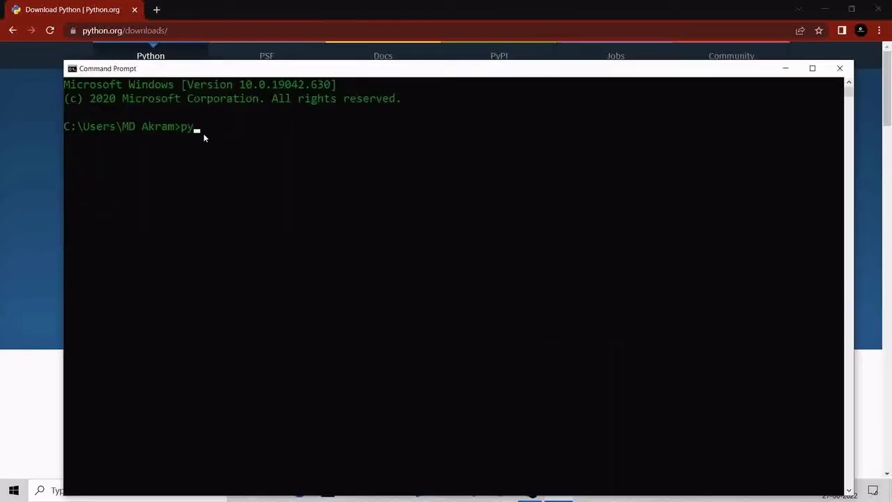
{"action": "type", "text": "thon"}
{"action": "key", "text": "Return"}
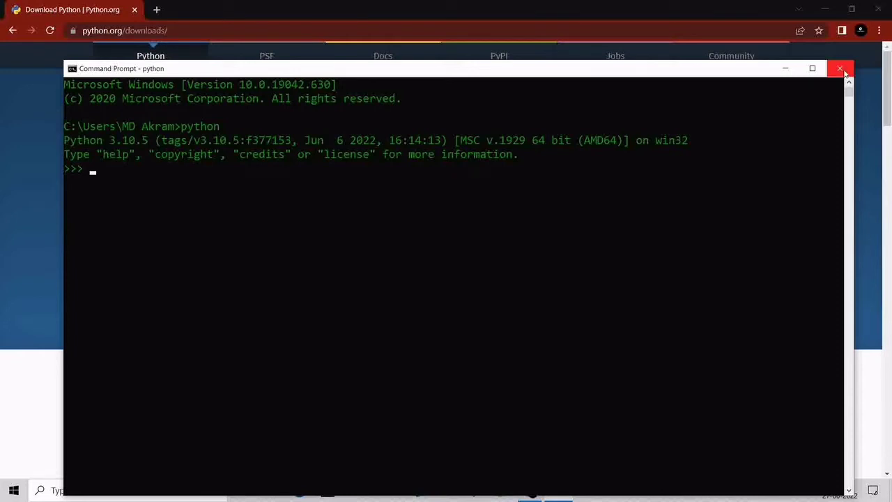
Leave the Python interpreter with exit() and close the Command Prompt with exit
{"action": "left_click", "coordinate": [153, 175]}
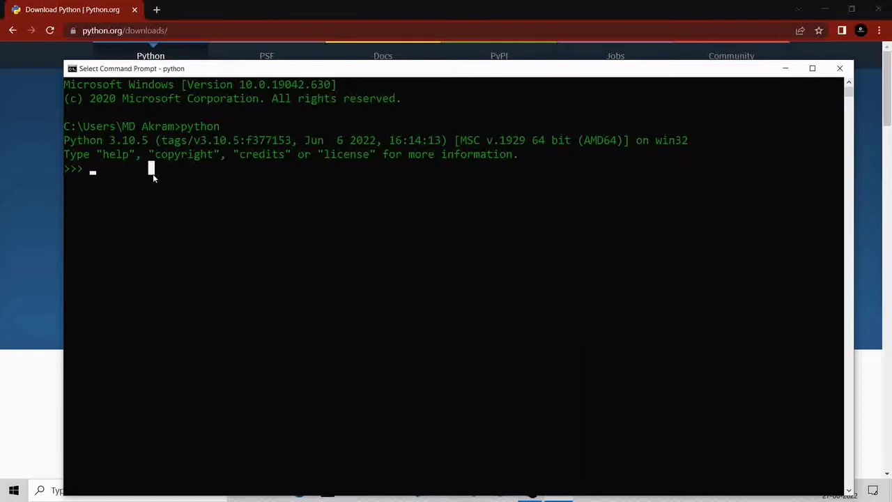
{"action": "key", "text": "Escape"}
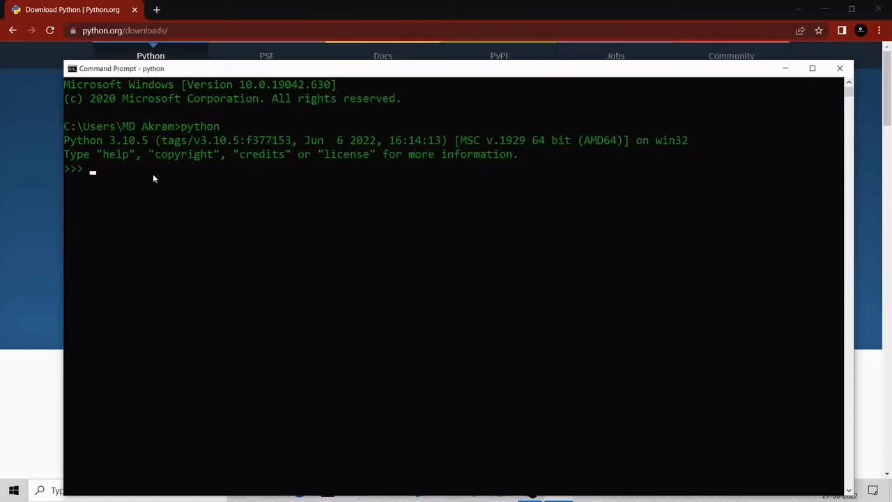
{"action": "type", "text": "exit()"}
{"action": "key", "text": "Return"}
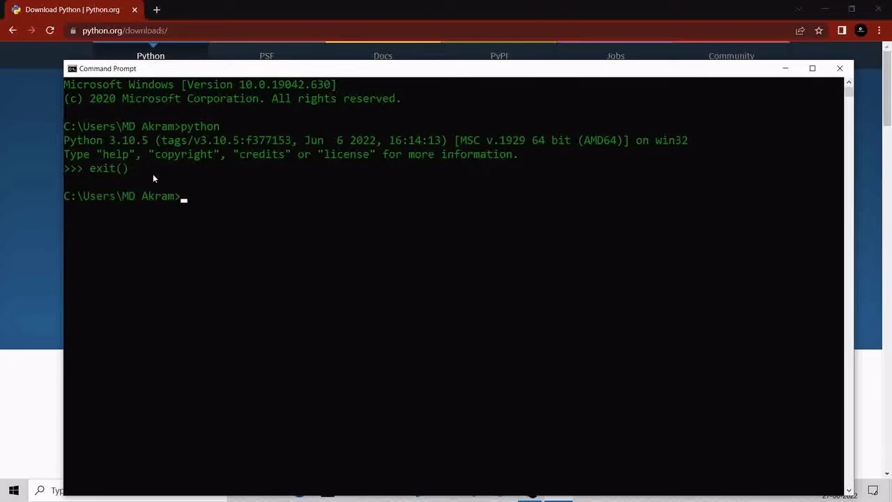
{"action": "type", "text": "ex"}
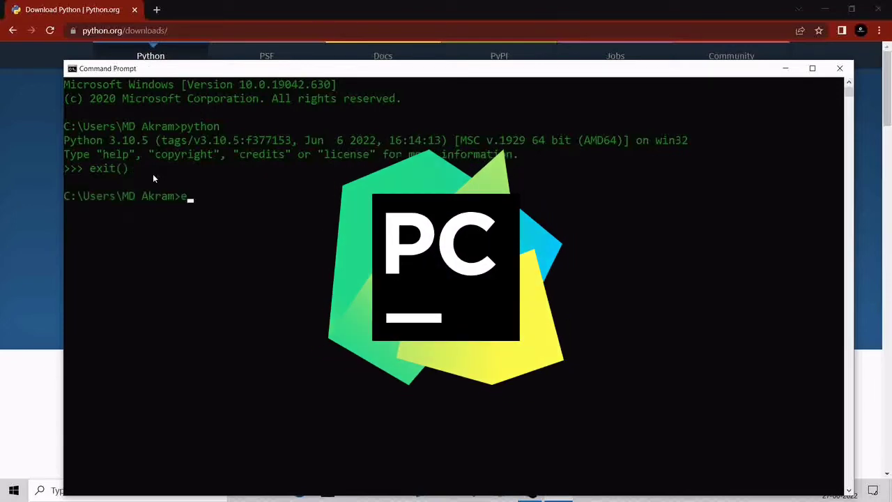
{"action": "type", "text": "it"}
{"action": "key", "text": "Return"}
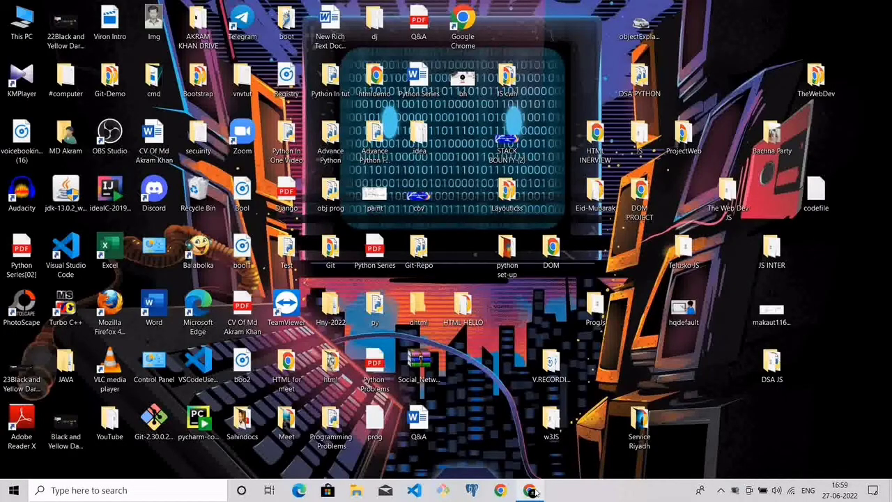
Search Google for "download pycharm" in a new tab and open the JetBrains PyCharm download page
{"action": "left_click", "coordinate": [531, 491]}
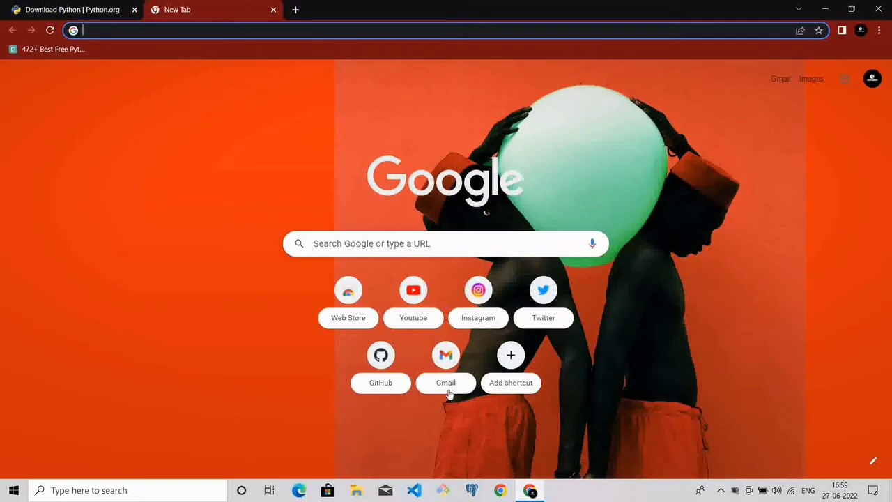
{"action": "left_click", "coordinate": [391, 243]}
{"action": "type", "text": "download pycharm"}
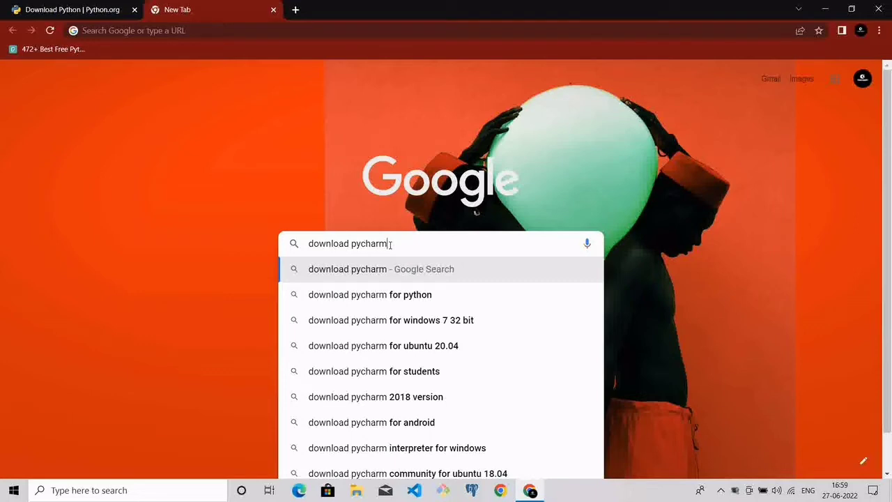
{"action": "key", "text": "Return"}
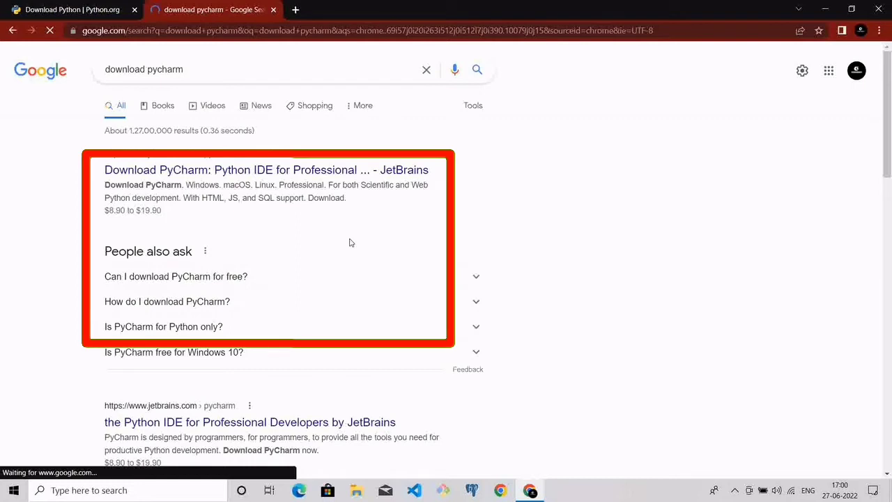
{"action": "left_click", "coordinate": [234, 174]}
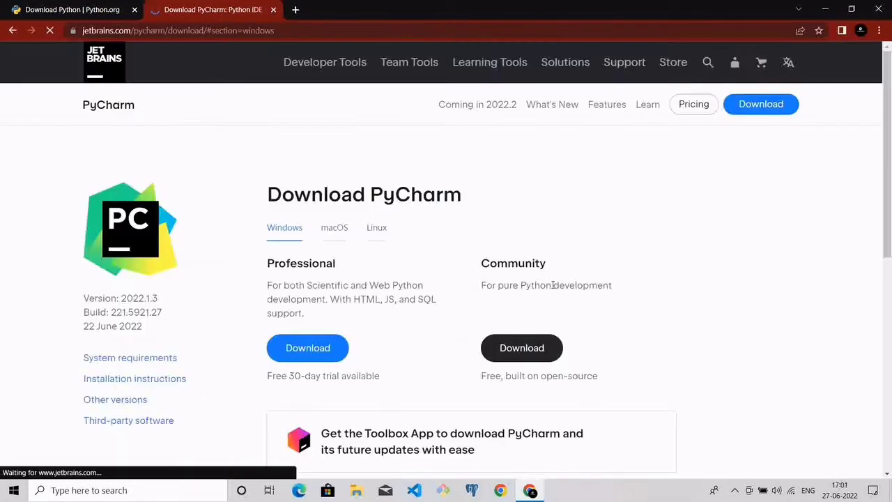
Download the PyCharm Community edition for Windows and open the downloaded installer
{"action": "left_click", "coordinate": [527, 349]}
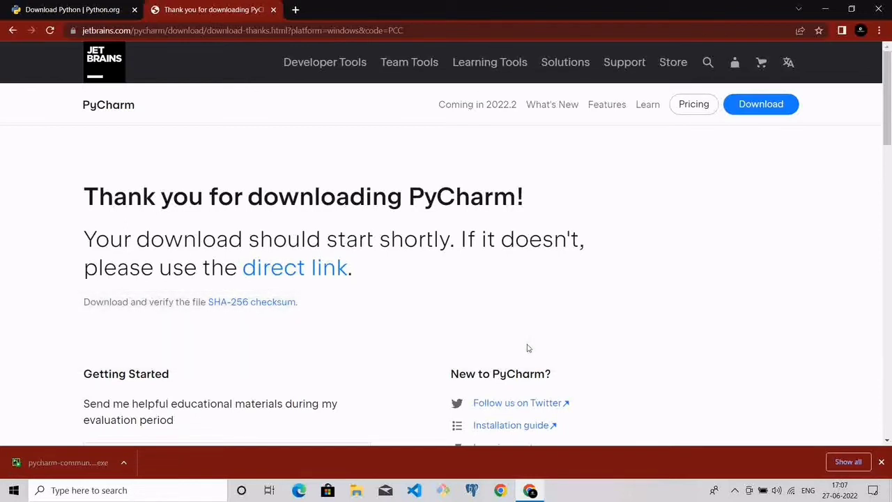
{"action": "left_click", "coordinate": [125, 463]}
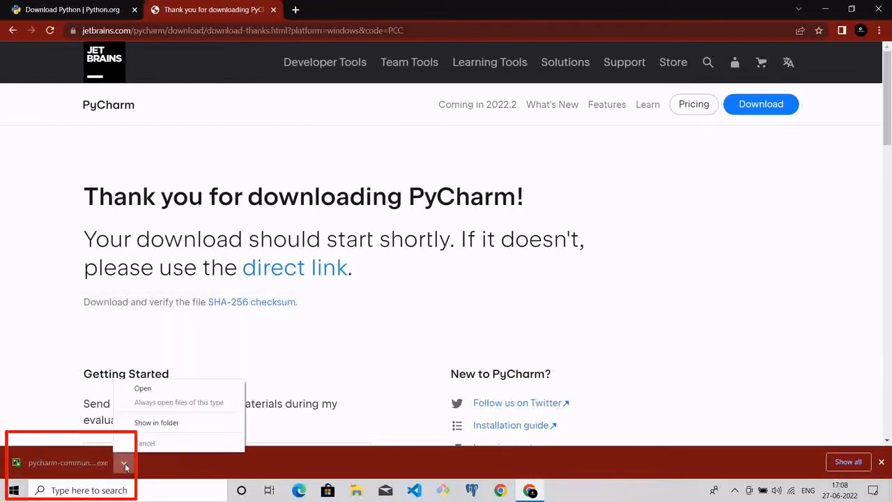
{"action": "left_click", "coordinate": [172, 390]}
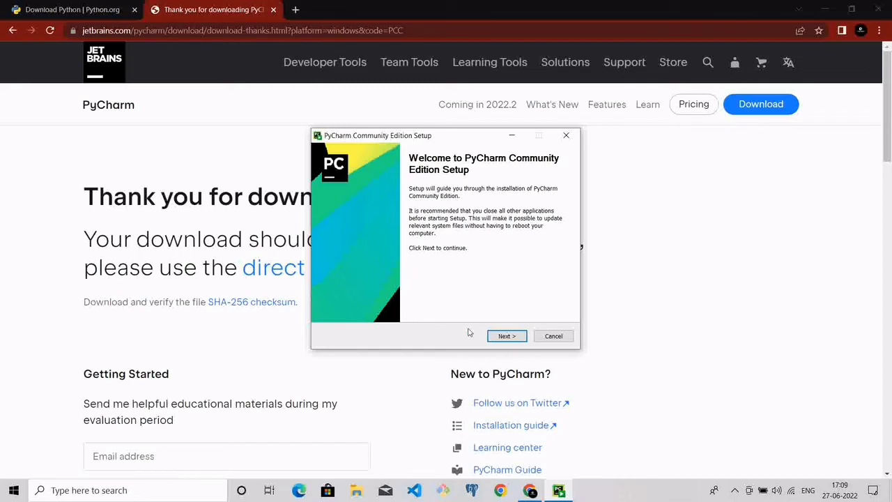
Advance through setup keeping the default install folder and enable the PyCharm Community Edition desktop shortcut
{"action": "left_click", "coordinate": [499, 337]}
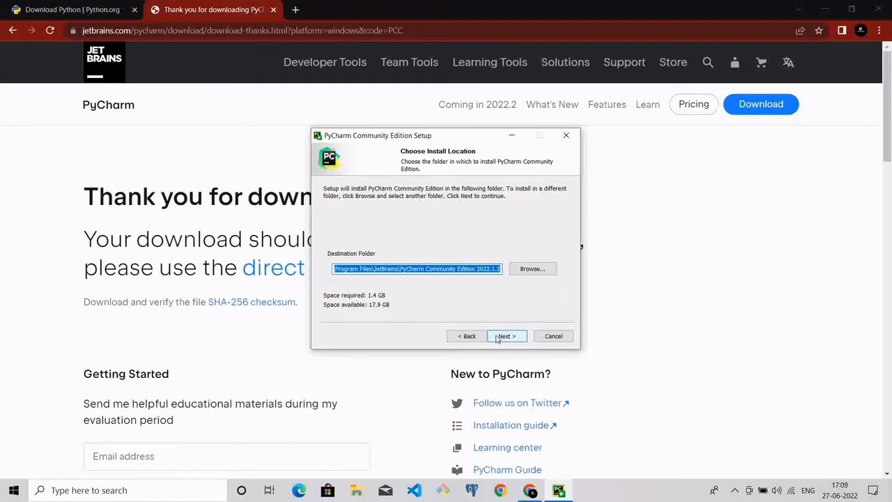
{"action": "left_click", "coordinate": [501, 337]}
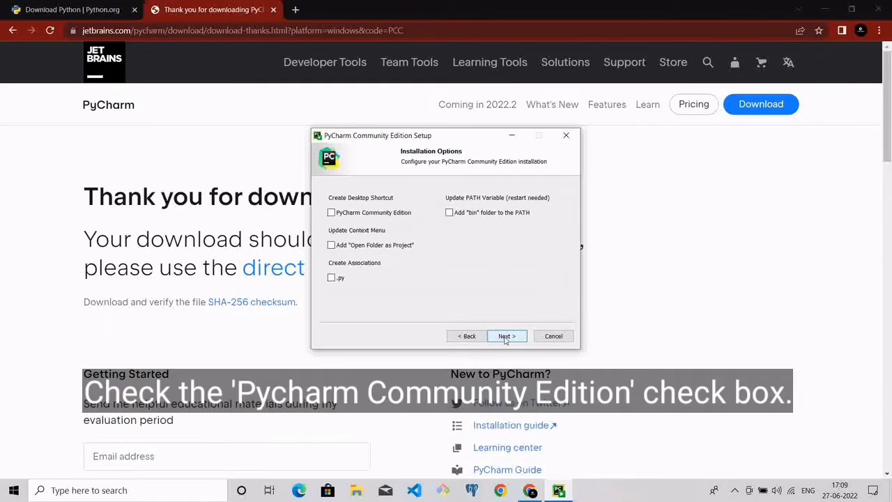
{"action": "left_click", "coordinate": [332, 213]}
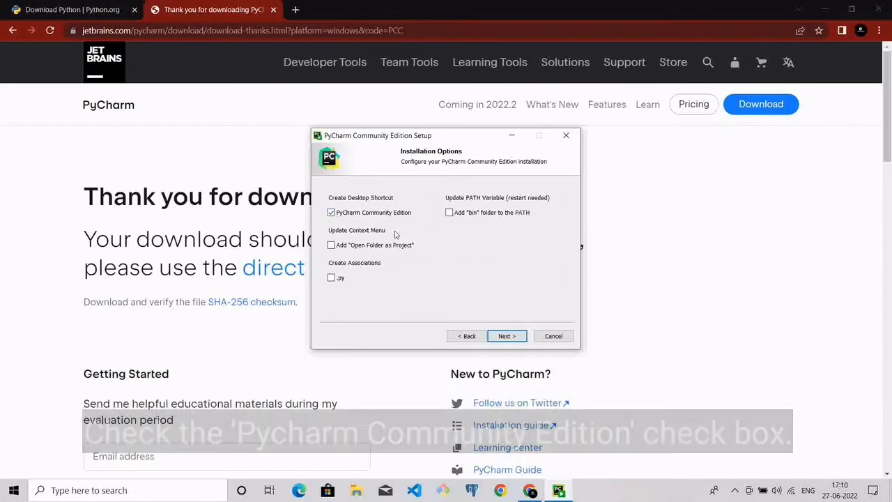
{"action": "left_click", "coordinate": [513, 337]}
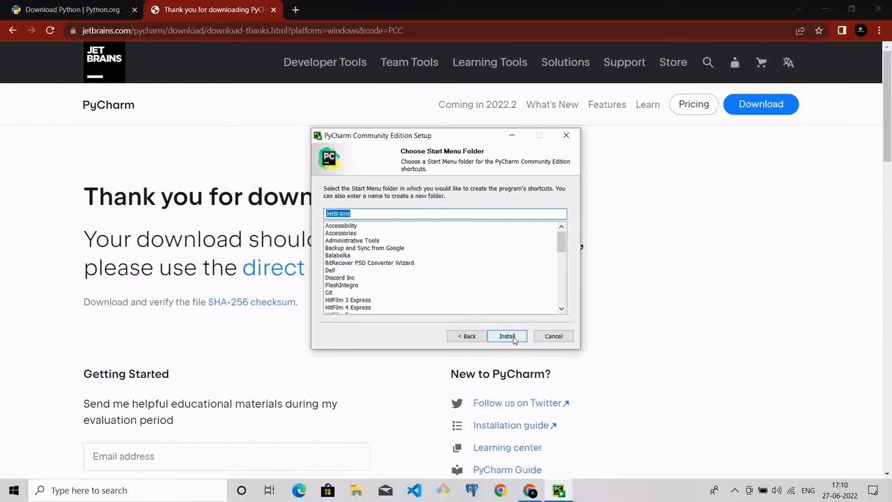
Install PyCharm with the default JetBrains Start Menu folder and finish the setup wizard
{"action": "left_click", "coordinate": [513, 338]}
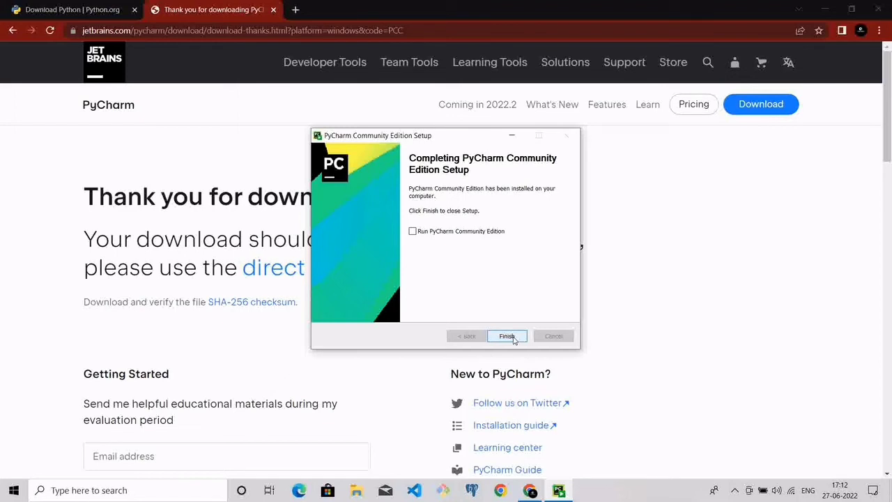
{"action": "left_click", "coordinate": [512, 339]}
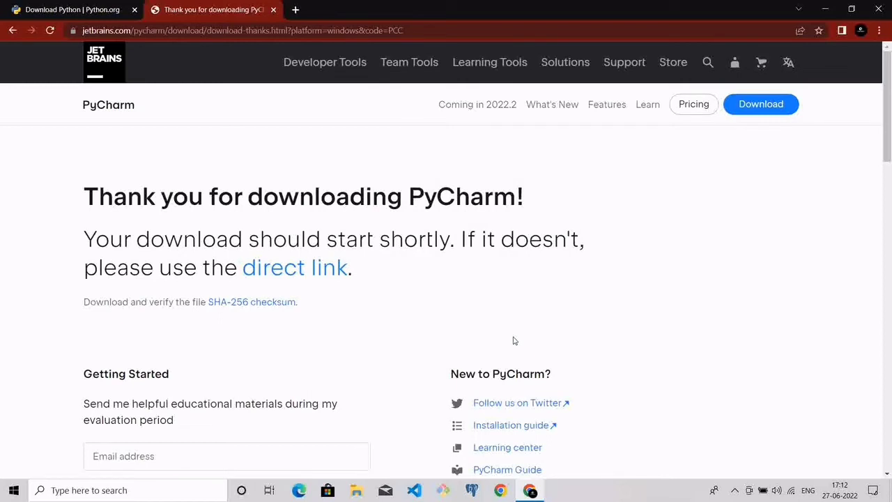
Minimize the browser, launch PyCharm Community Edition from the desktop shortcut, and accept the user agreement
{"action": "left_click", "coordinate": [826, 10]}
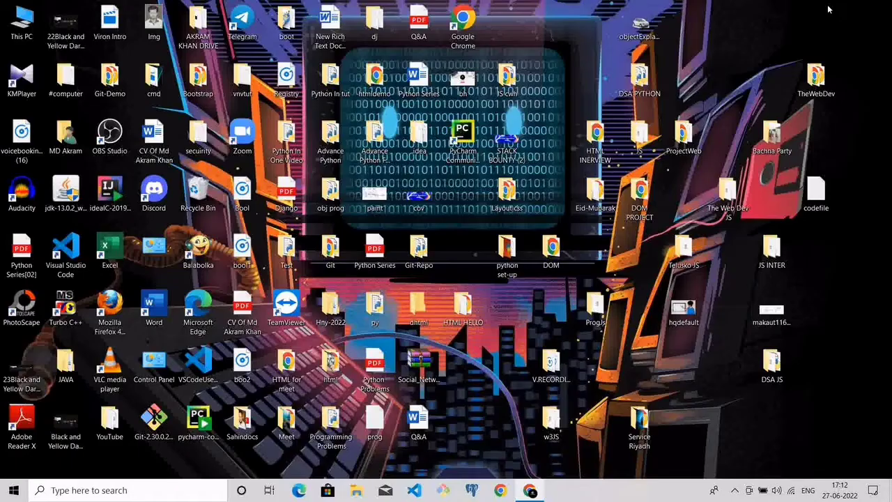
{"action": "left_click", "coordinate": [464, 137]}
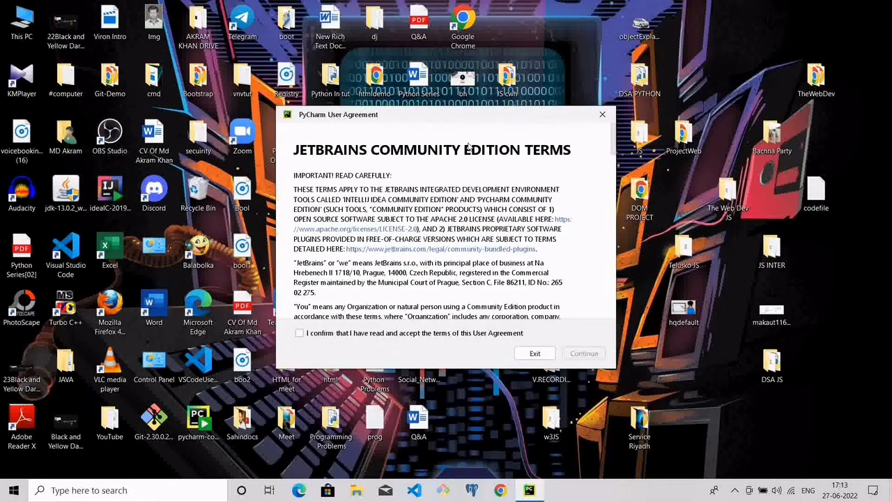
{"action": "left_click", "coordinate": [299, 334]}
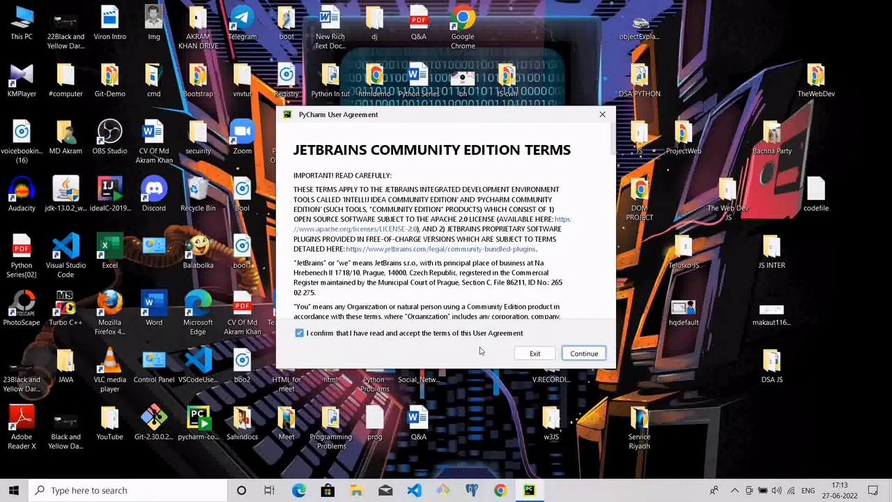
{"action": "left_click", "coordinate": [573, 356]}
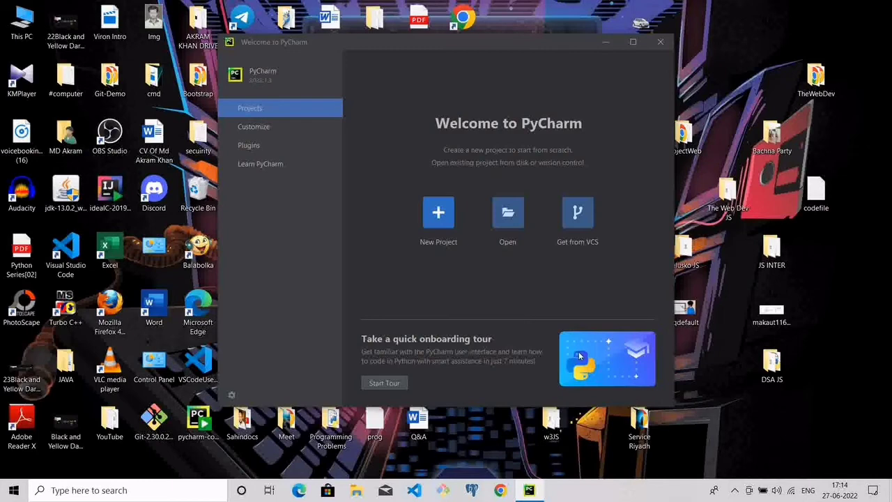
Create a new project at the default pythonProject location with a Virtualenv environment and the Python310 base interpreter
{"action": "left_click", "coordinate": [438, 218]}
{"action": "left_click", "coordinate": [437, 218]}
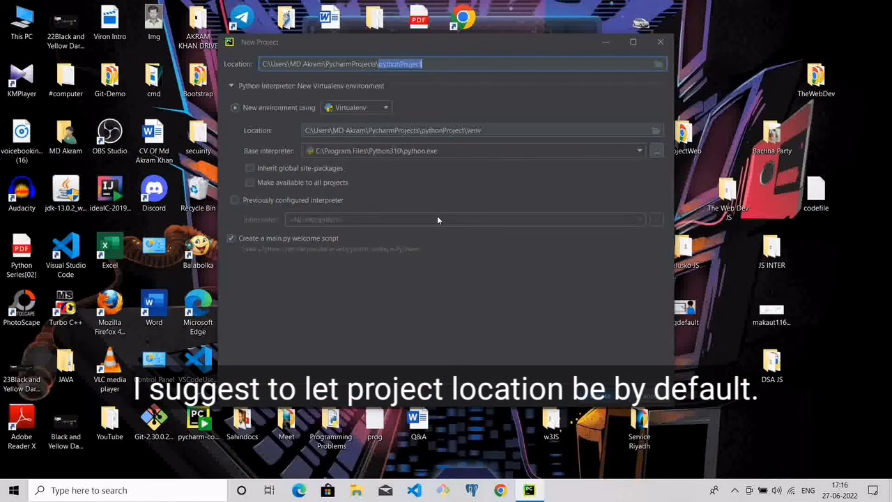
{"action": "left_click", "coordinate": [598, 394]}
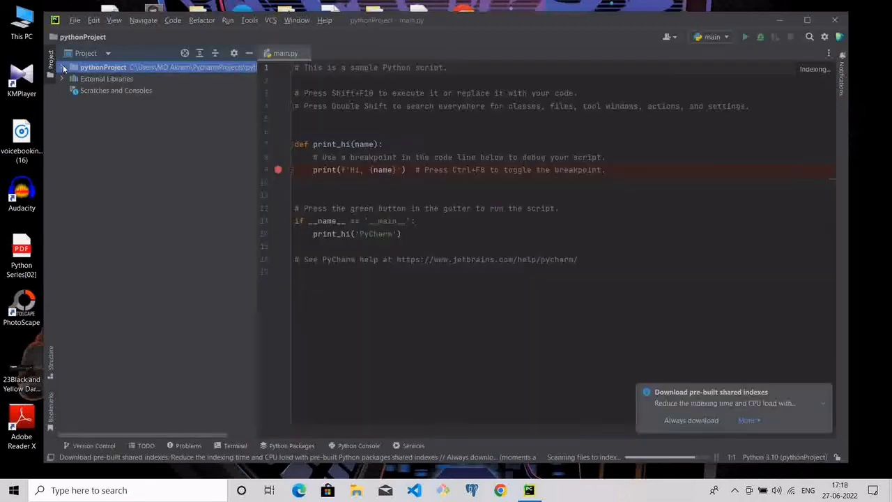
Add a new Python file named FirstPythonProgram to the pythonProject folder
{"action": "left_click", "coordinate": [63, 68]}
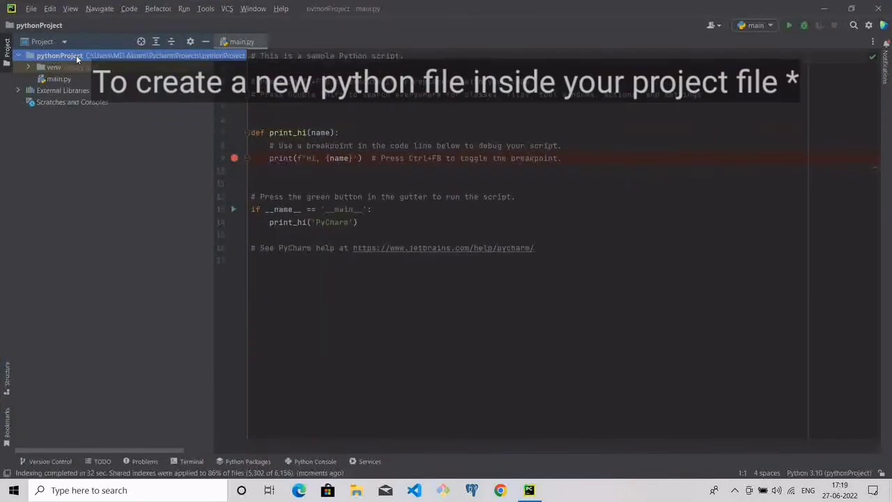
{"action": "right_click", "coordinate": [76, 55]}
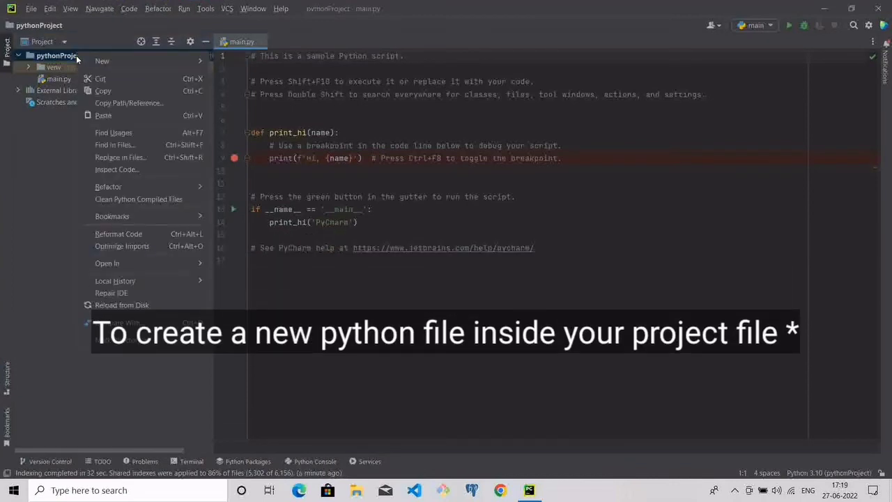
{"action": "mouse_move", "coordinate": [106, 61]}
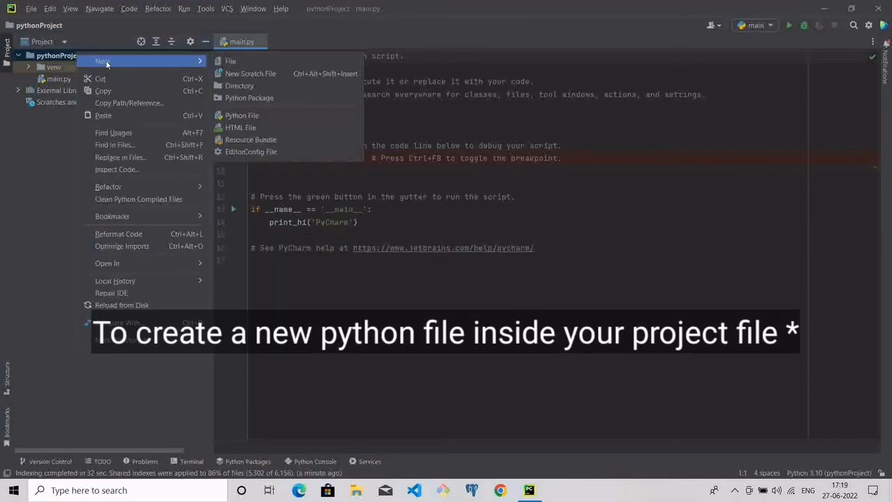
{"action": "left_click", "coordinate": [241, 115]}
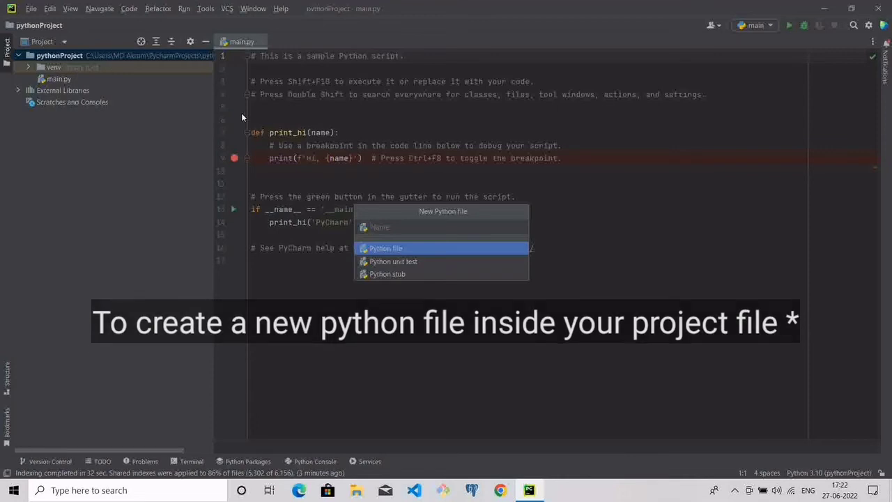
{"action": "type", "text": "Fir"}
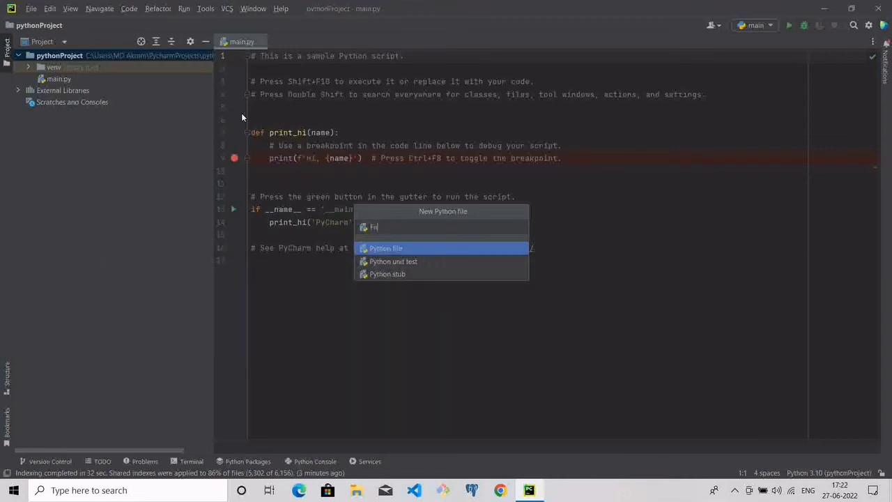
{"action": "type", "text": "stPython"}
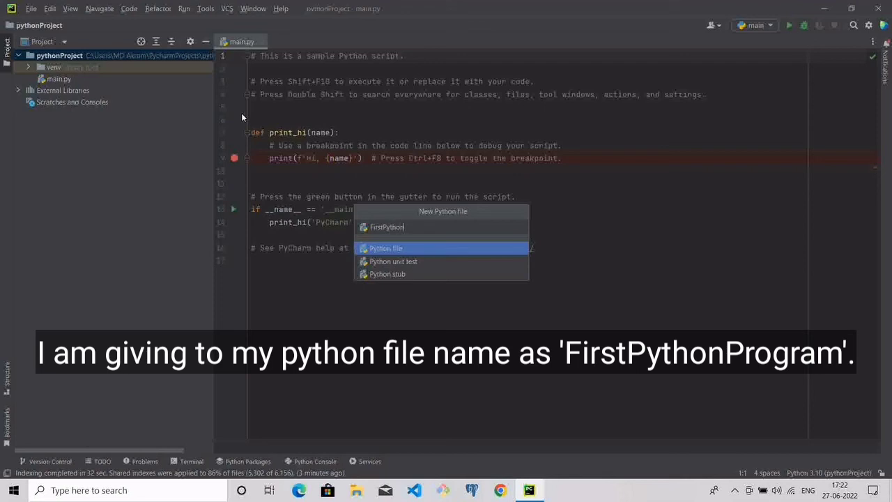
{"action": "type", "text": "Program"}
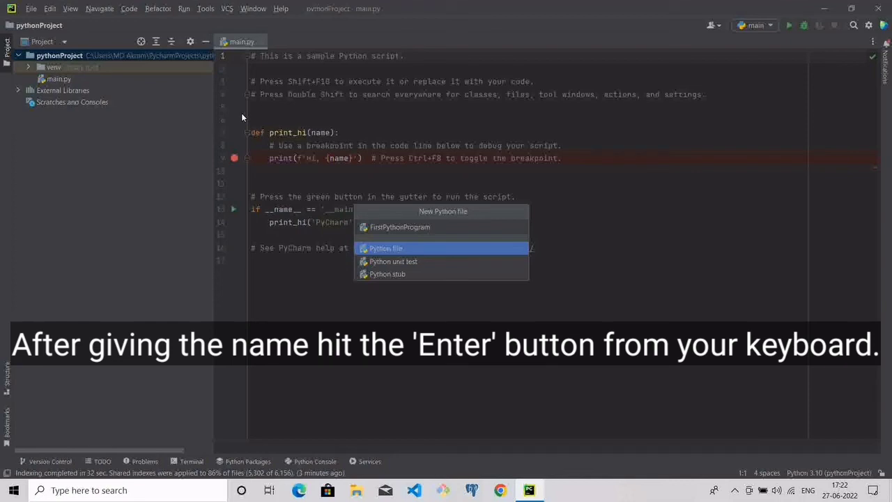
{"action": "key", "text": "Return"}
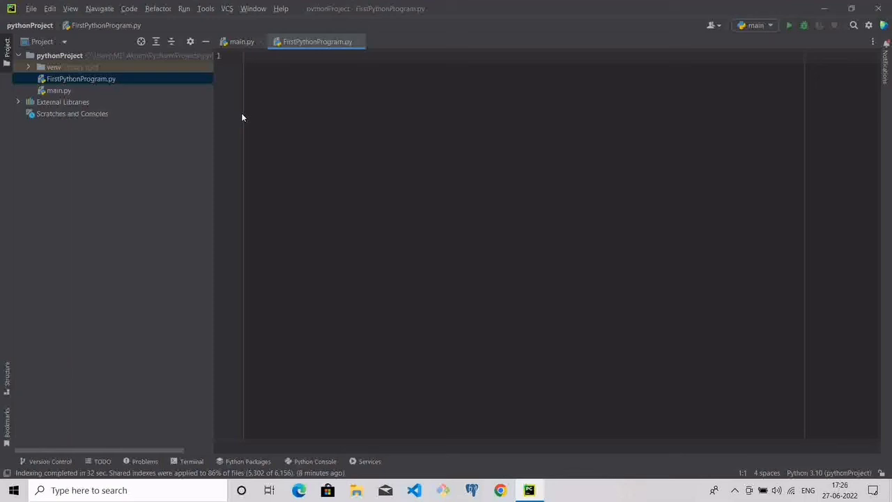
Write print("Hello World!") in FirstPythonProgram.py
{"action": "type", "text": "print"}
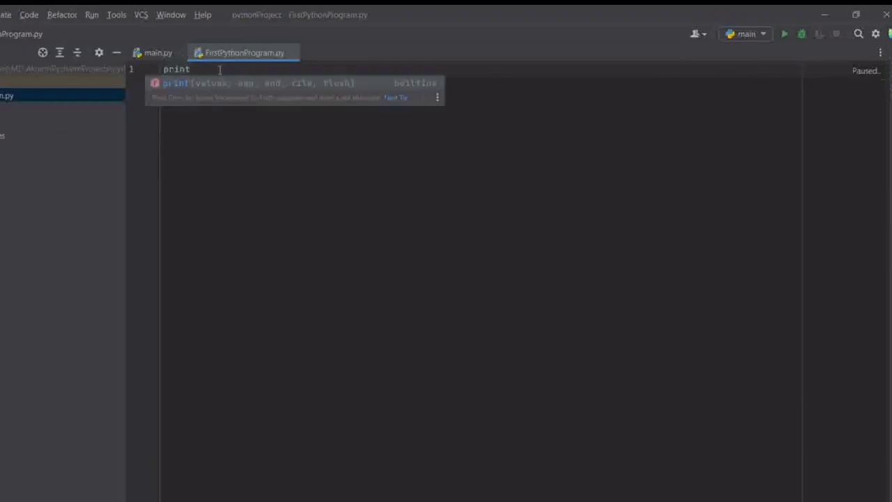
{"action": "type", "text": "(\"Hel"}
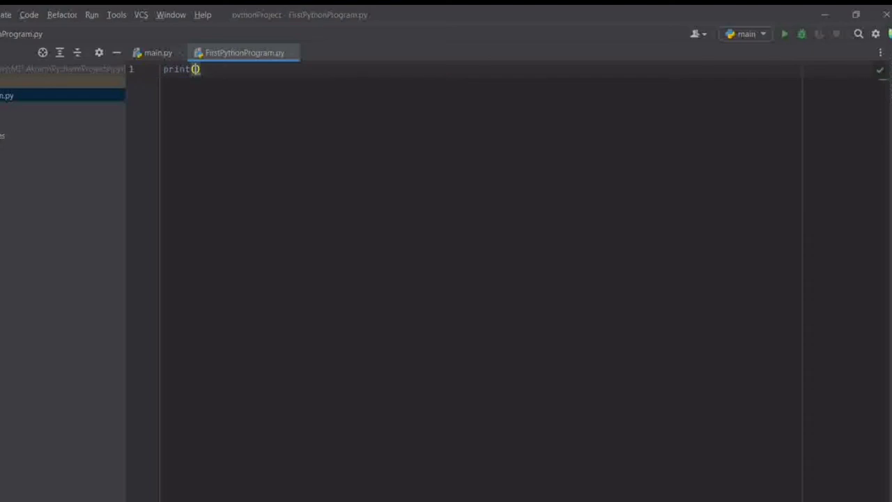
{"action": "type", "text": "lo Wor"}
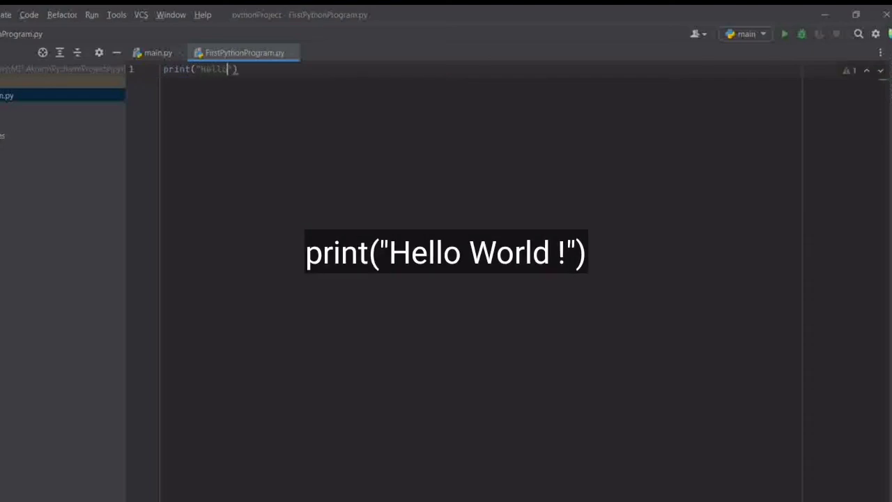
{"action": "type", "text": "ld!"}
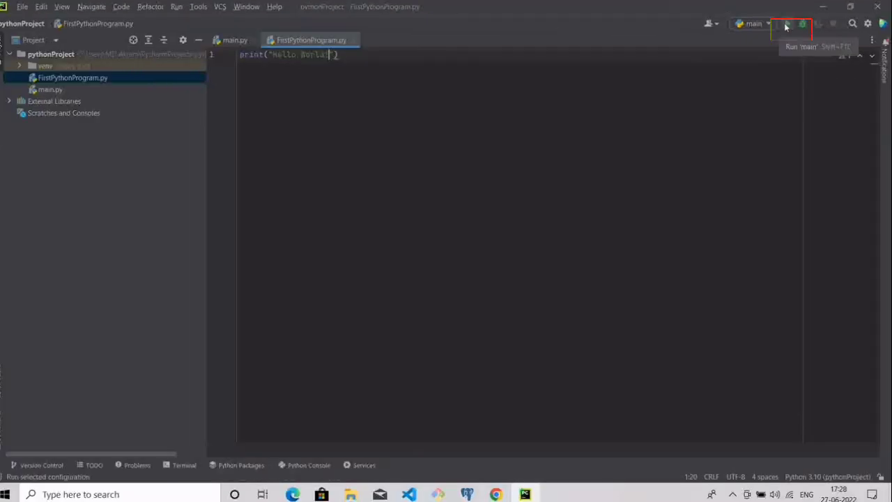
Run the program and highlight its printed output in the run console
{"action": "left_click", "coordinate": [786, 25]}
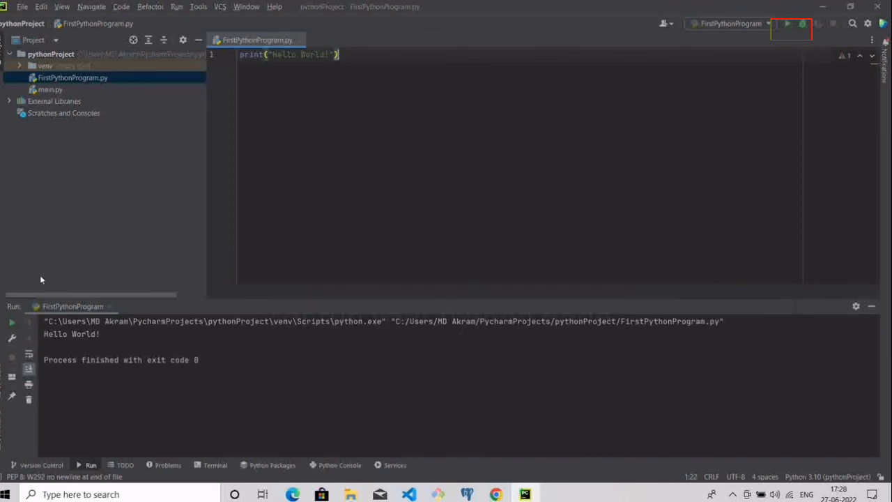
{"action": "left_click_drag", "start_coordinate": [43, 334], "coordinate": [116, 337]}
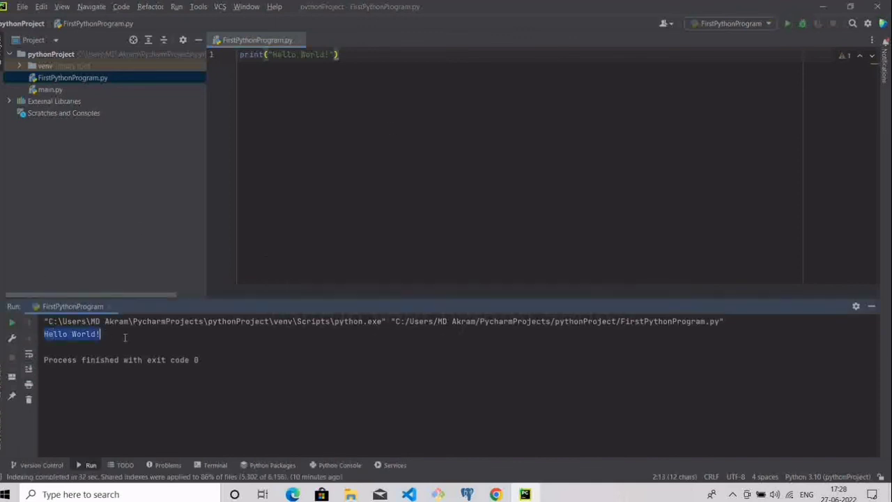